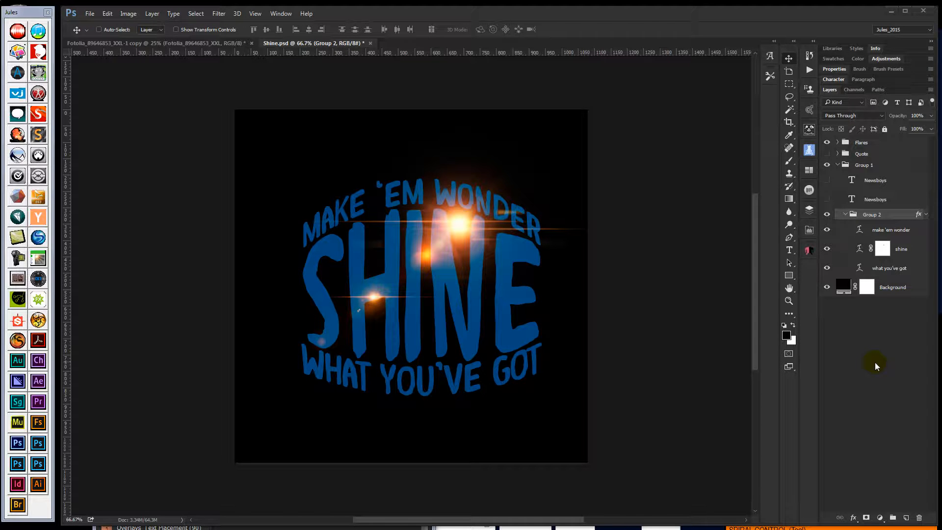
Select the shine text layer in Group 2 and view the export commands available for it.
click(846, 246)
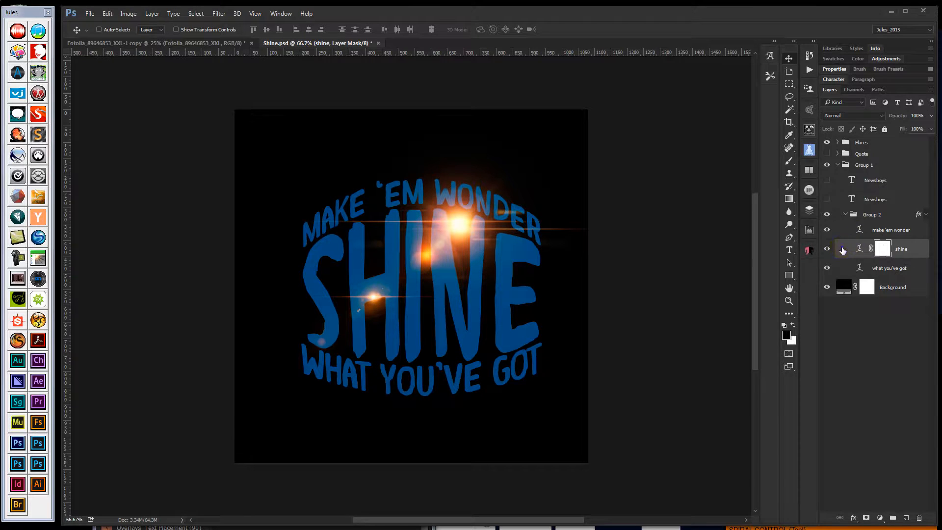
right_click(843, 251)
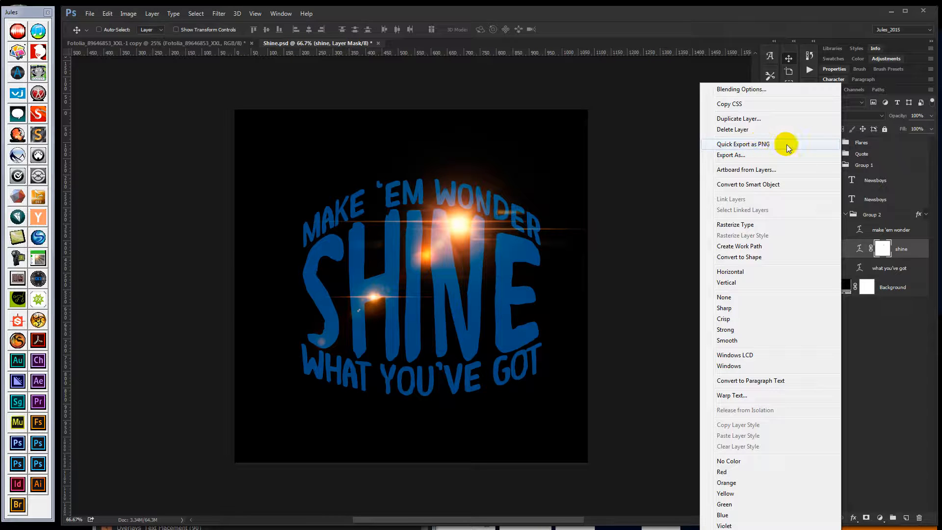
click(862, 343)
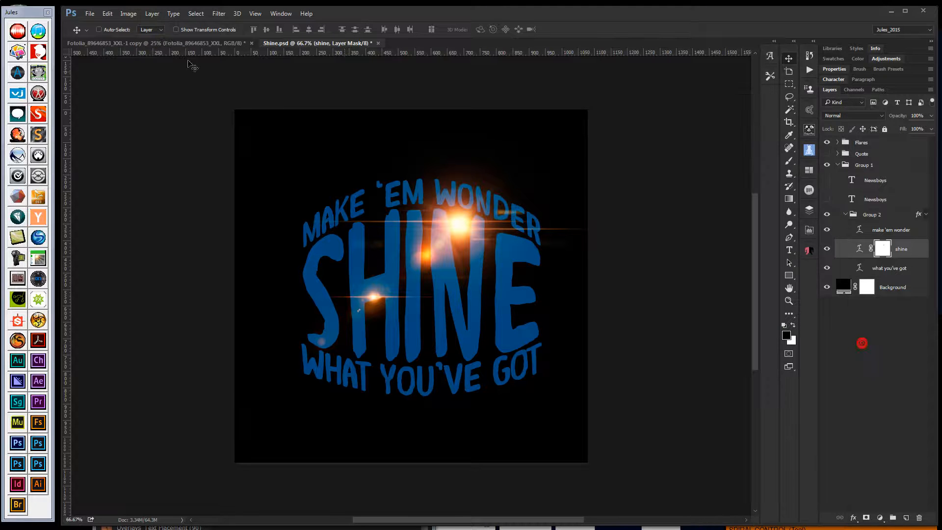
Review the Export preferences, keeping PNG with transparency and export to an assets folder next to the current document.
click(106, 14)
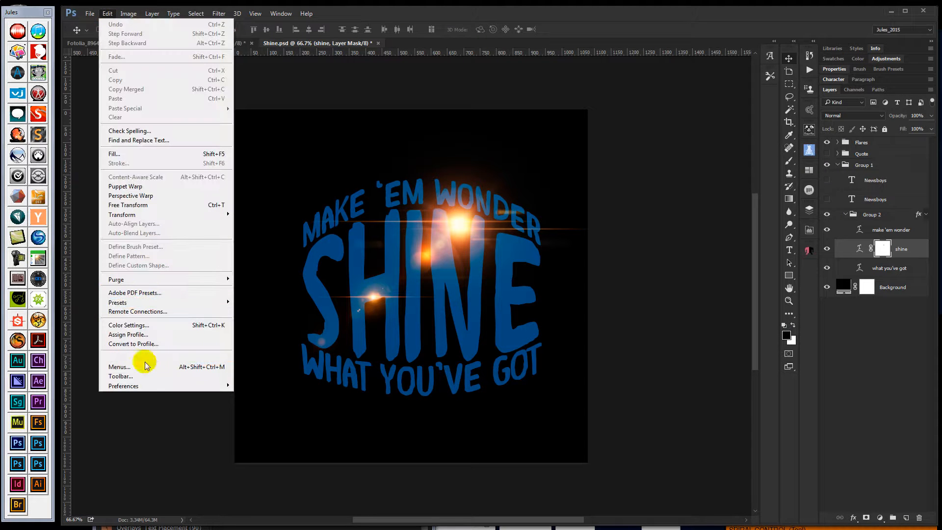
mouse_move(152, 385)
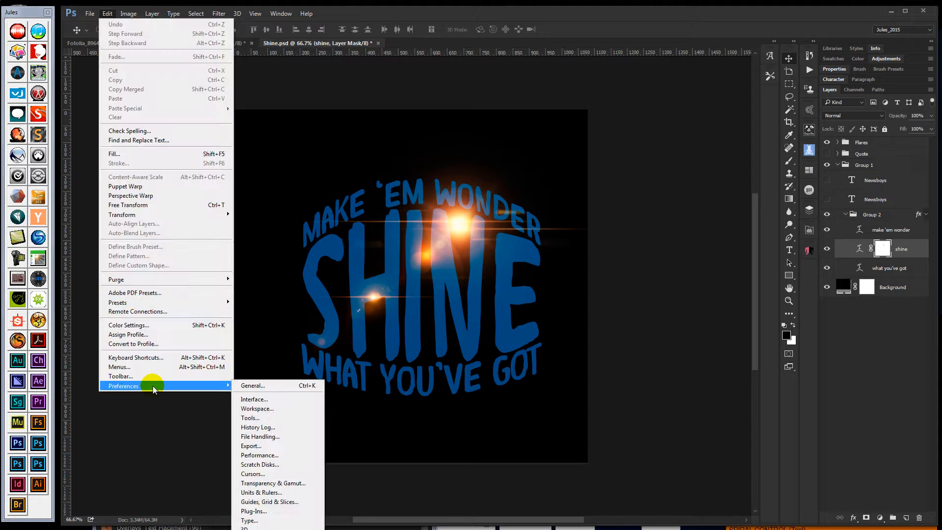
click(265, 449)
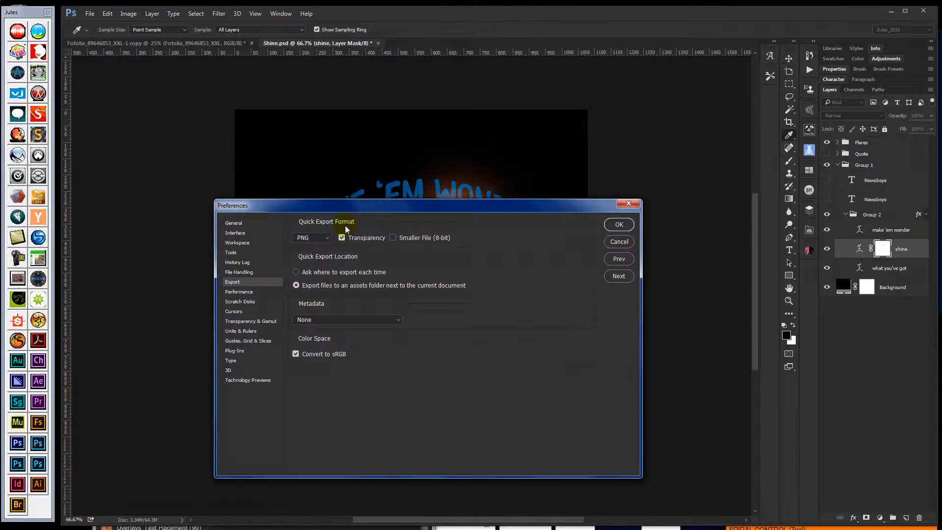
click(328, 239)
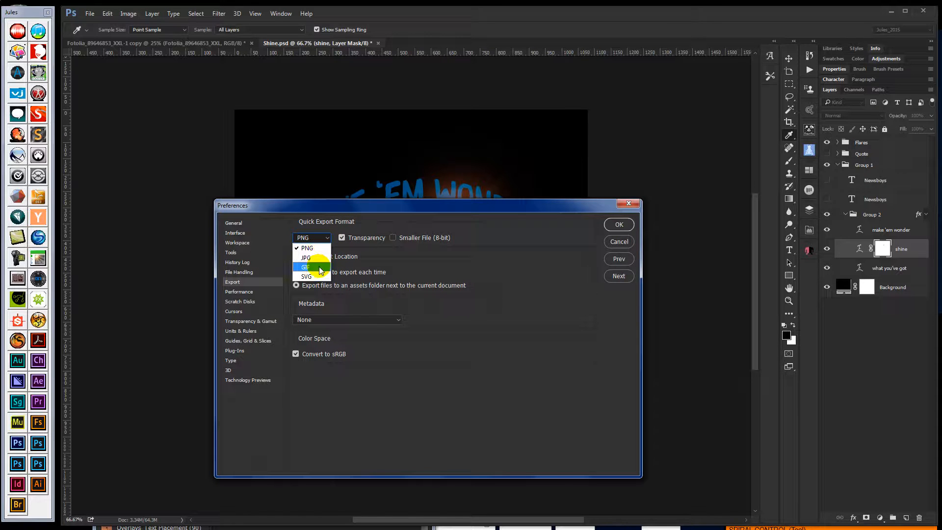
click(406, 248)
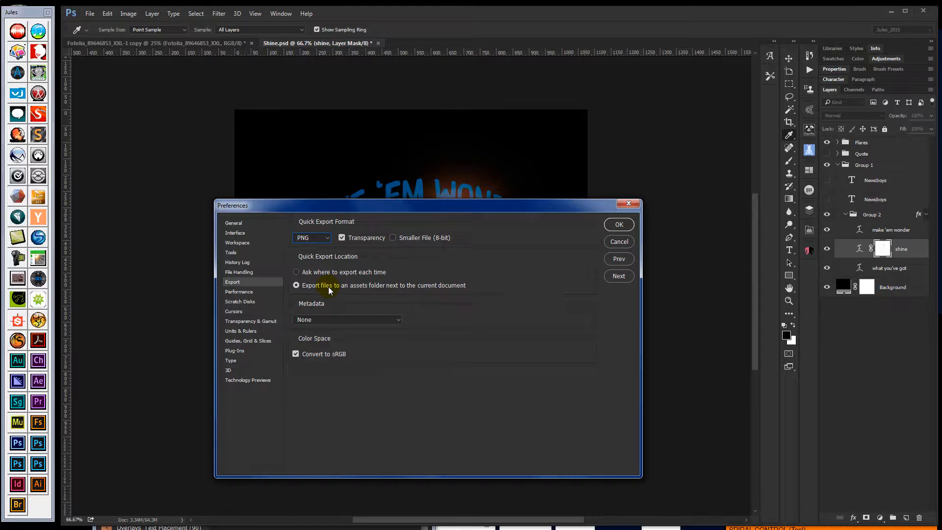
click(619, 224)
Quick-export the shine text layer as a PNG.
key(v)
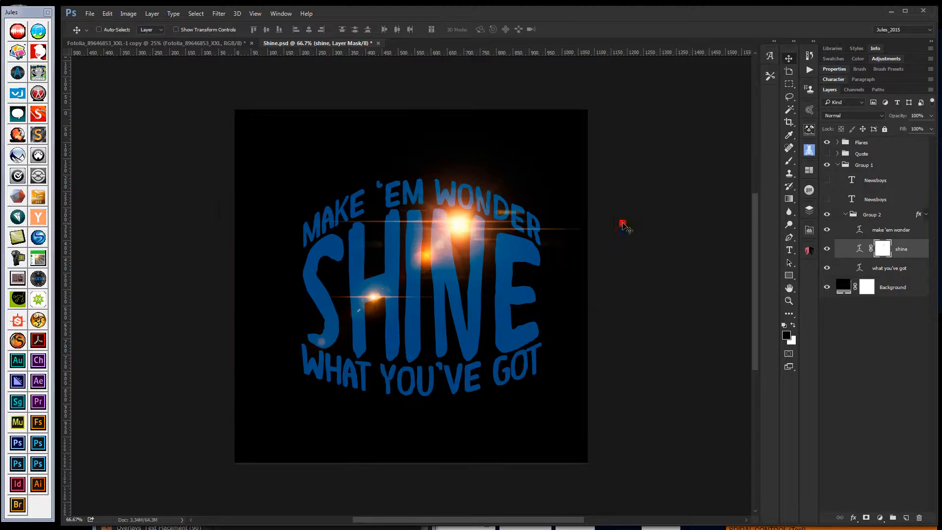
right_click(844, 250)
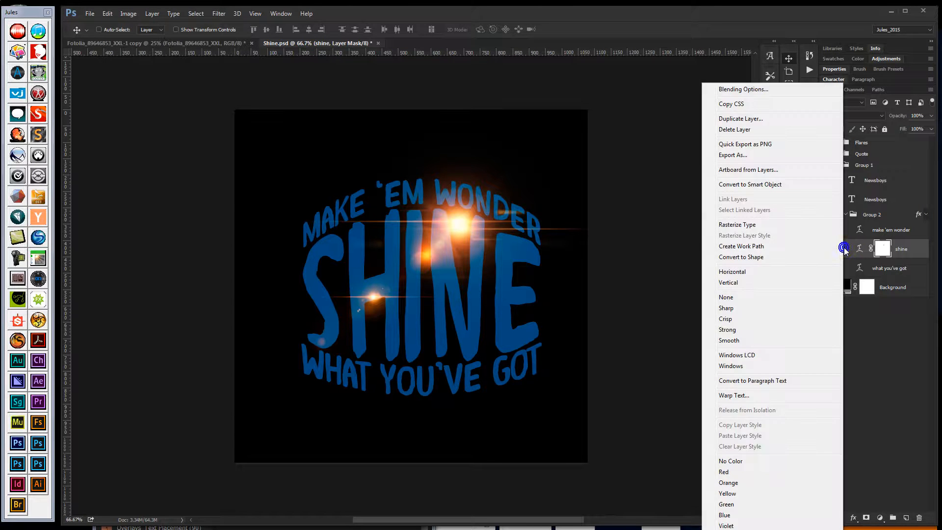
click(759, 144)
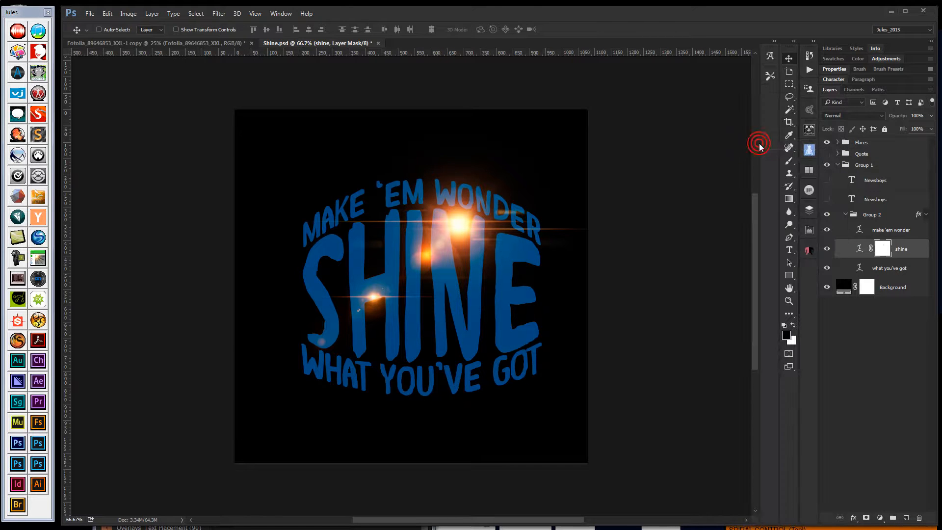
Switch to Bridge, open the Shine-assets folder and inspect the exported shine.png.
mouse_move(227, 529)
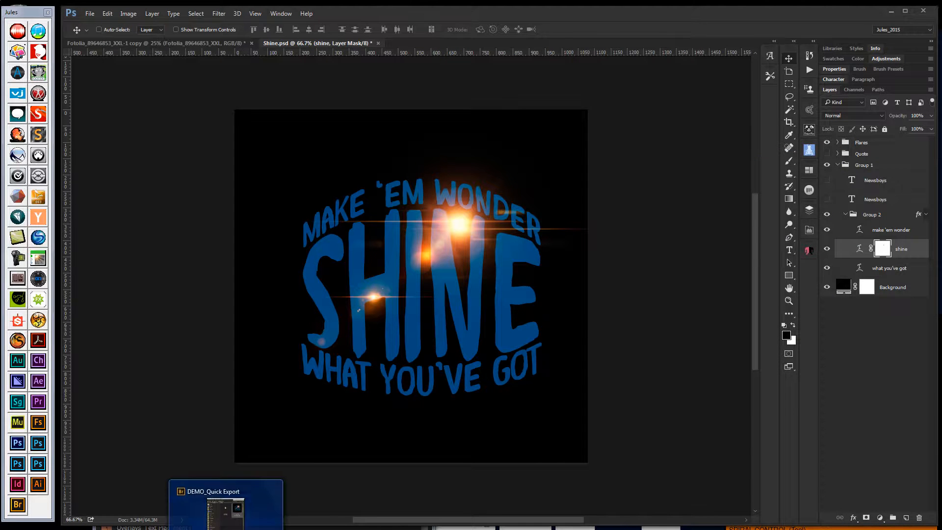
click(227, 511)
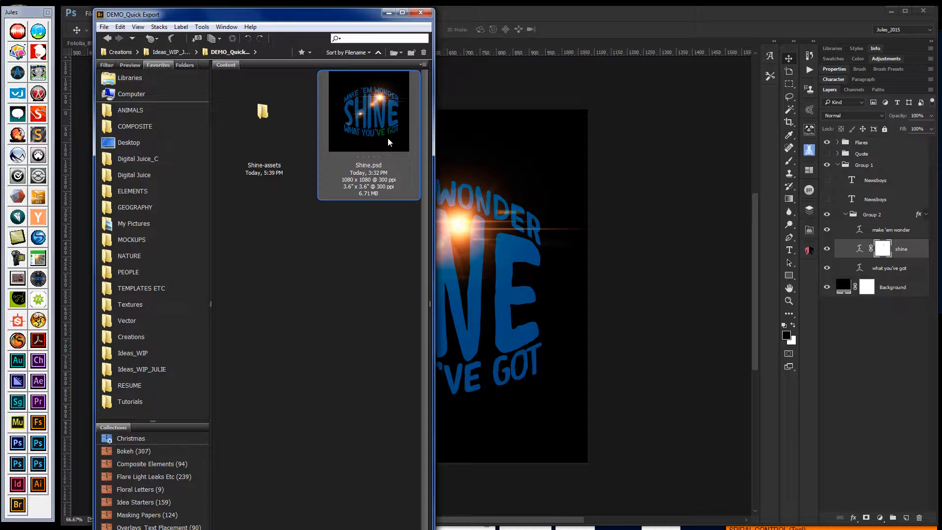
click(322, 251)
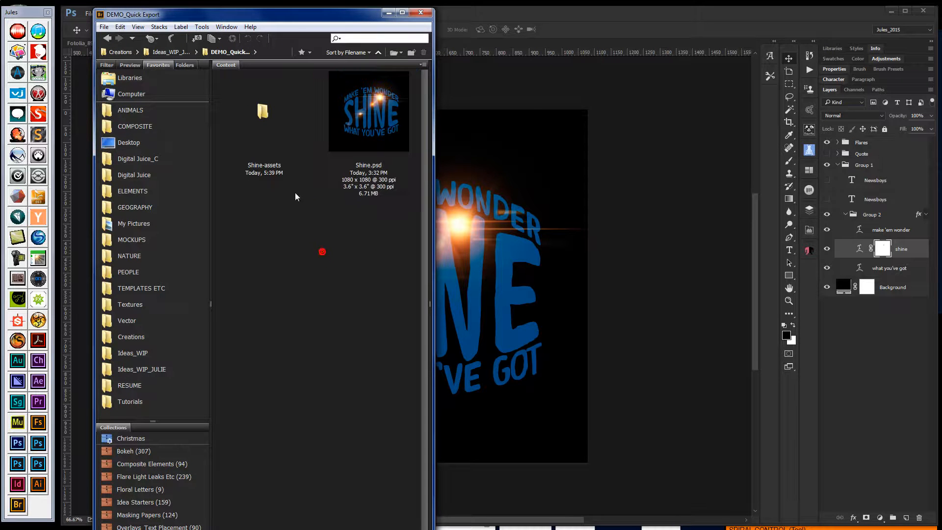
click(272, 128)
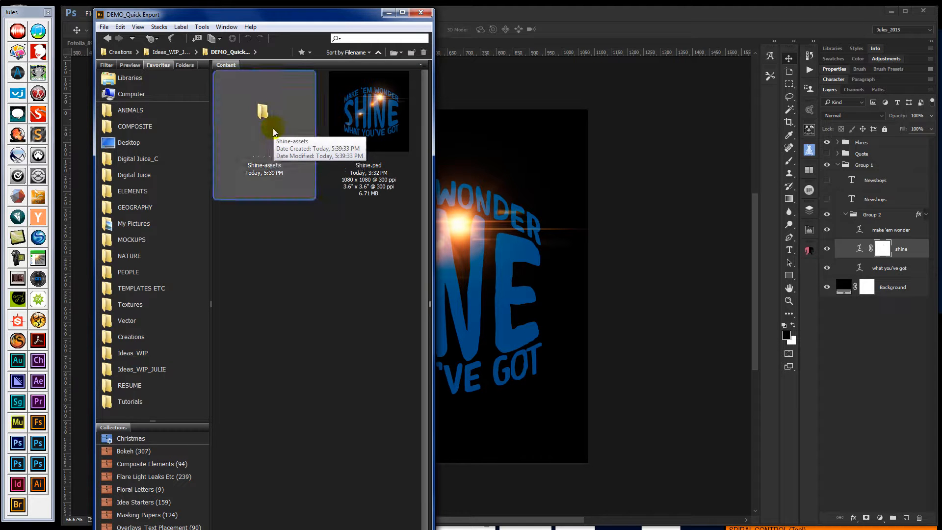
double_click(273, 129)
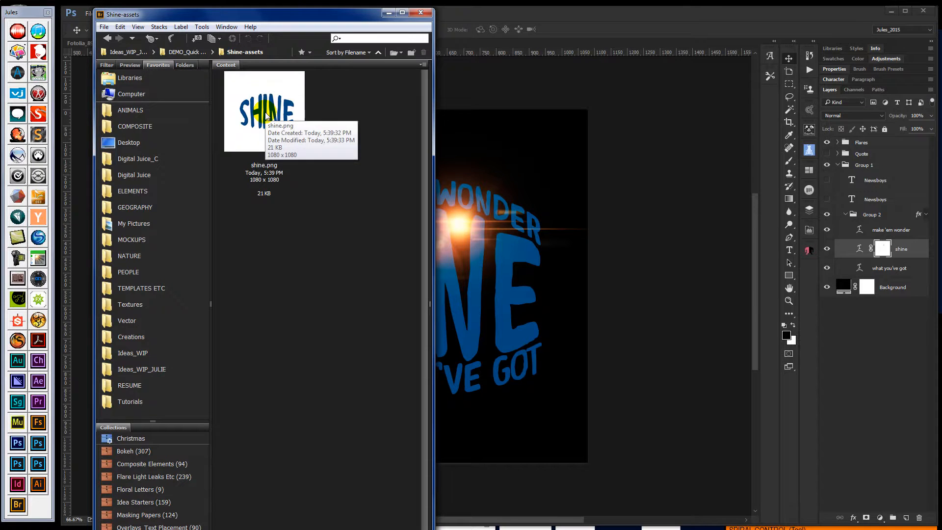
click(270, 118)
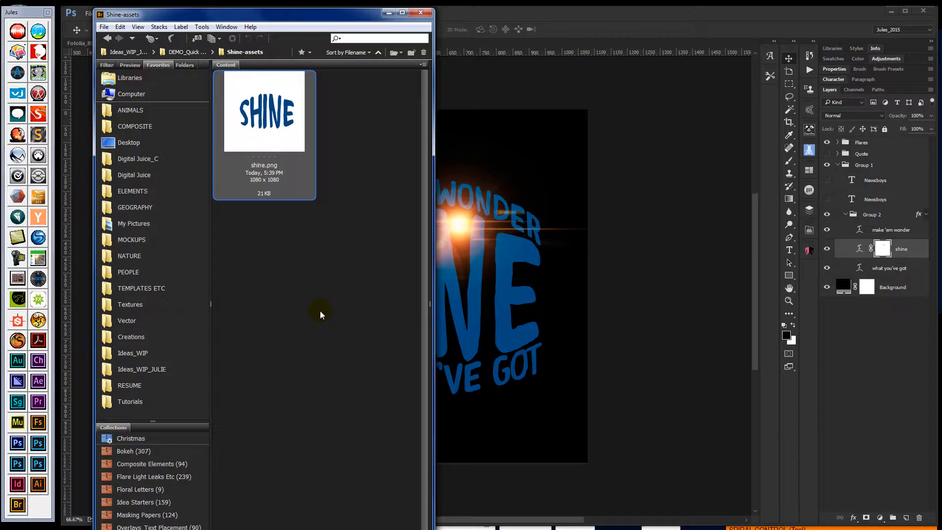
Place shine.png from Bridge into the Fotolia snowy plants document as a new layer.
click(634, 225)
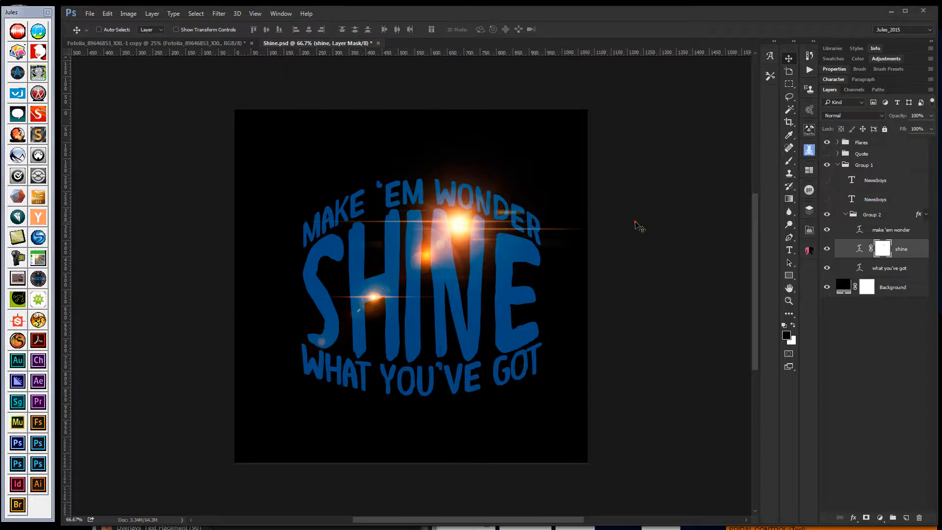
click(185, 46)
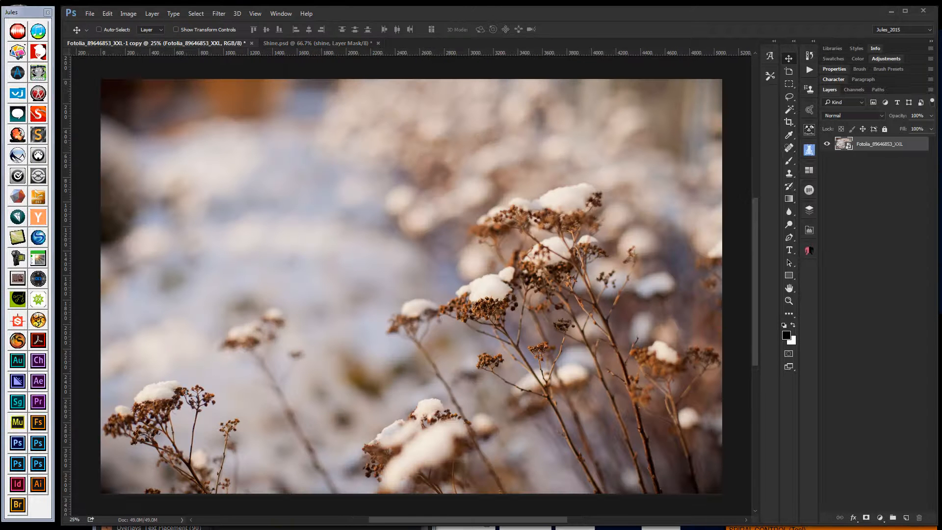
key(alt+Tab)
drag(255, 123, 559, 304)
key(Return)
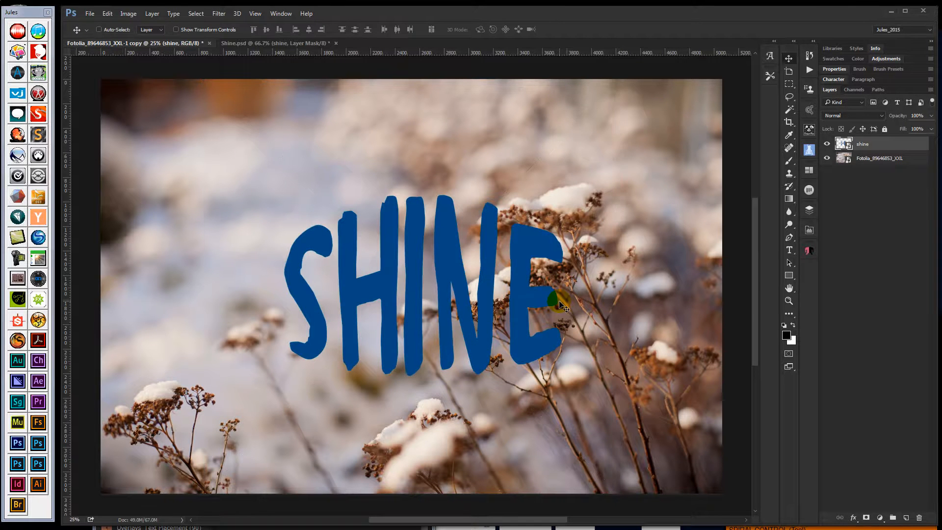
Move the placed SHINE lettering over the plants and check its transparency by hiding and reshowing the photo layer.
drag(466, 277, 527, 301)
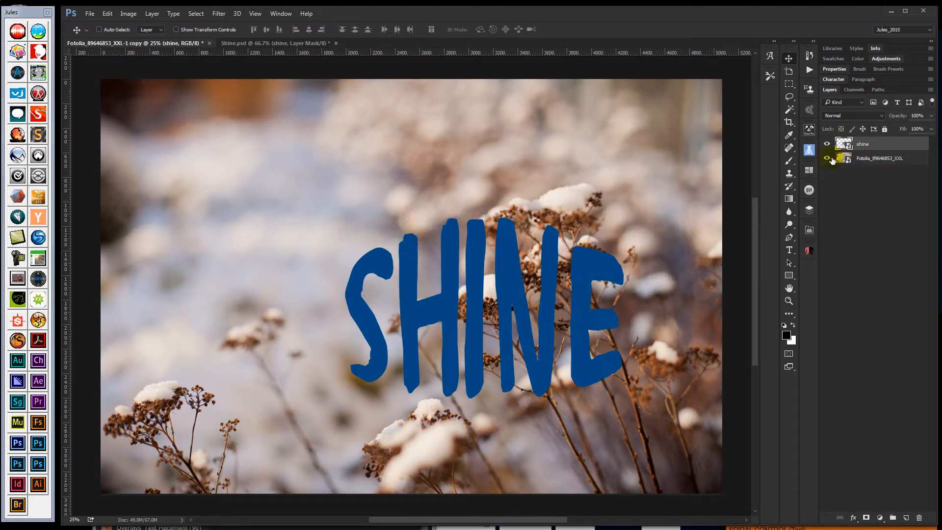
click(827, 158)
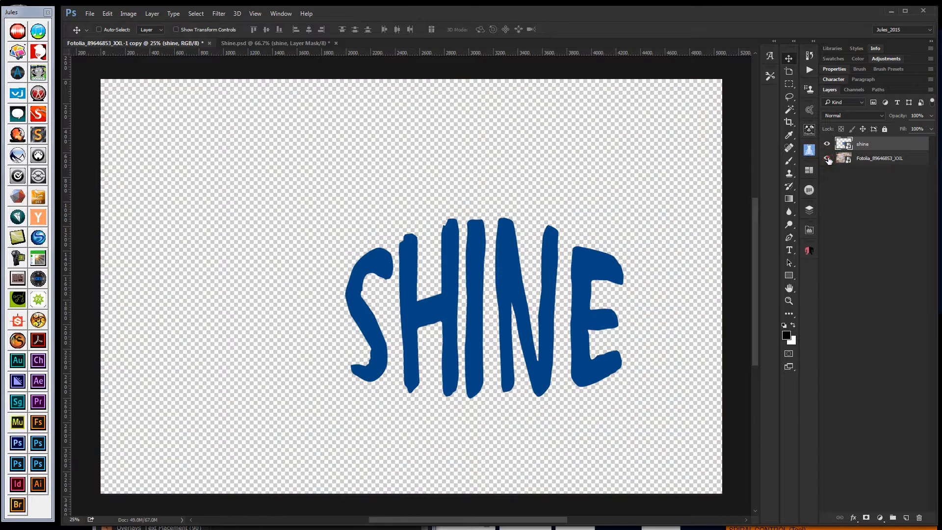
click(827, 158)
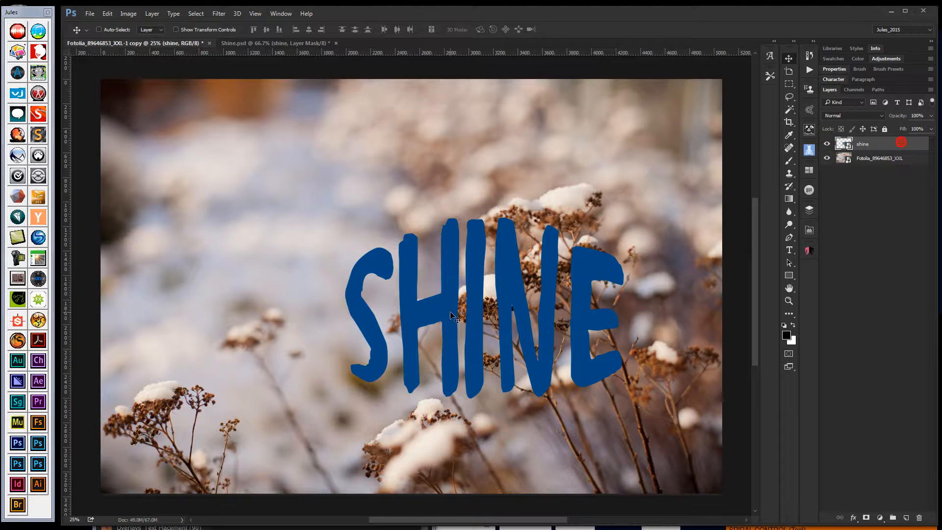
Scale the SHINE lettering proportionally to 37.93% and move it onto the blurred snow left of the plants.
key(ctrl+t)
drag(268, 101, 368, 204)
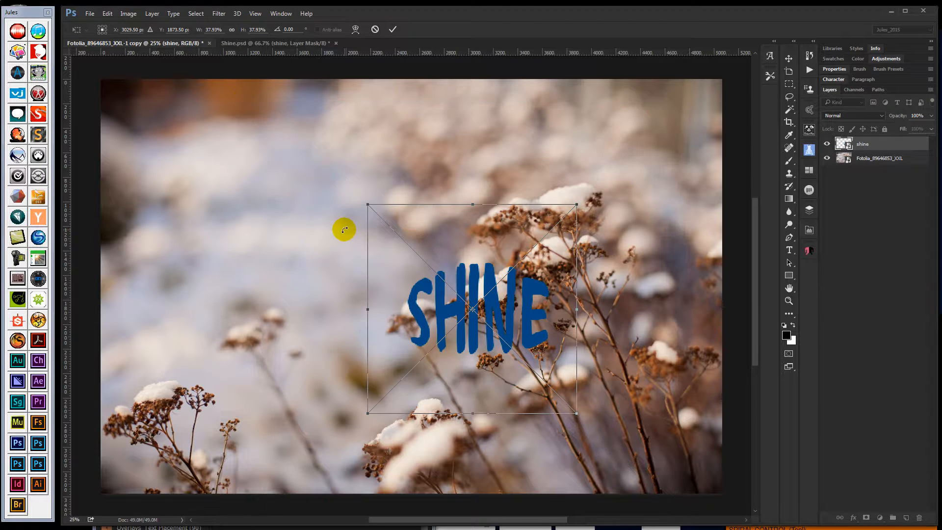
key(Return)
drag(534, 325, 339, 260)
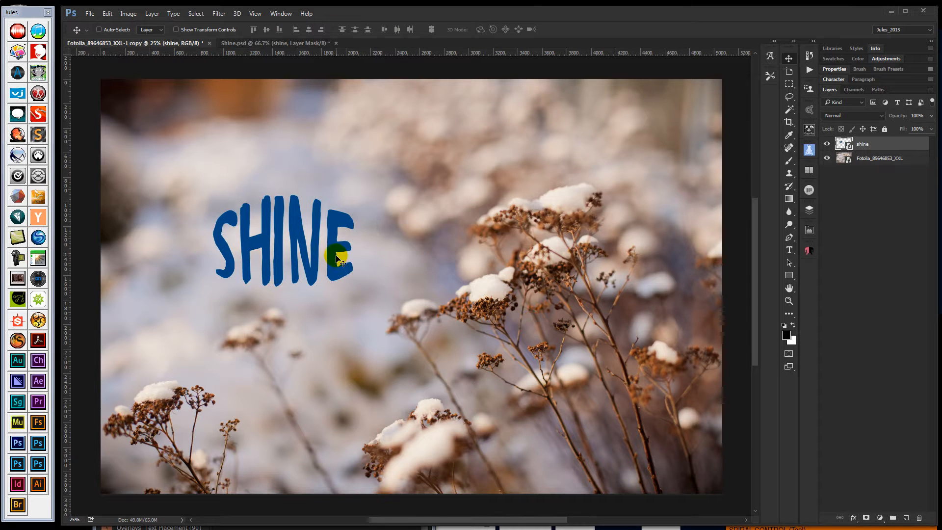
Delete the placed shine layer from the snowy plants document.
key(Delete)
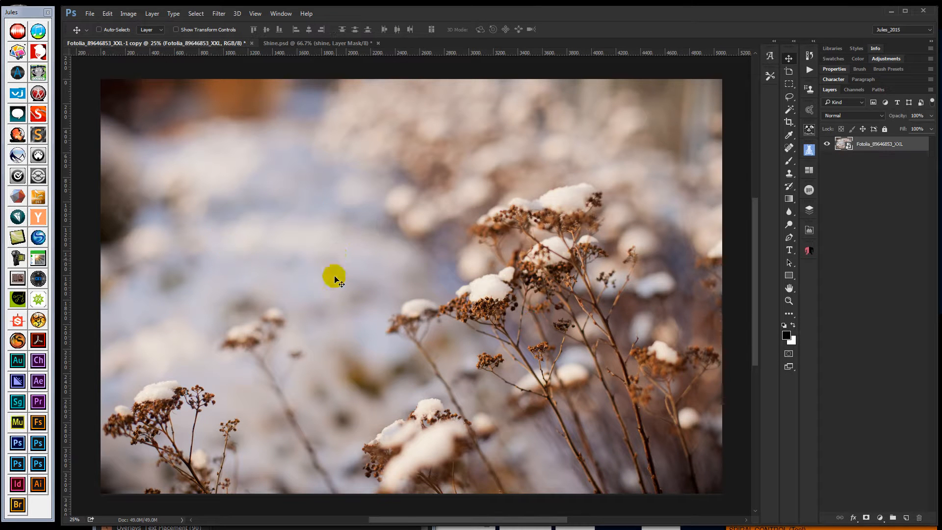
In Shine.psd, quick-export the "what you've got" and "make 'em wonder" text layers together as PNGs.
click(331, 45)
click(918, 271)
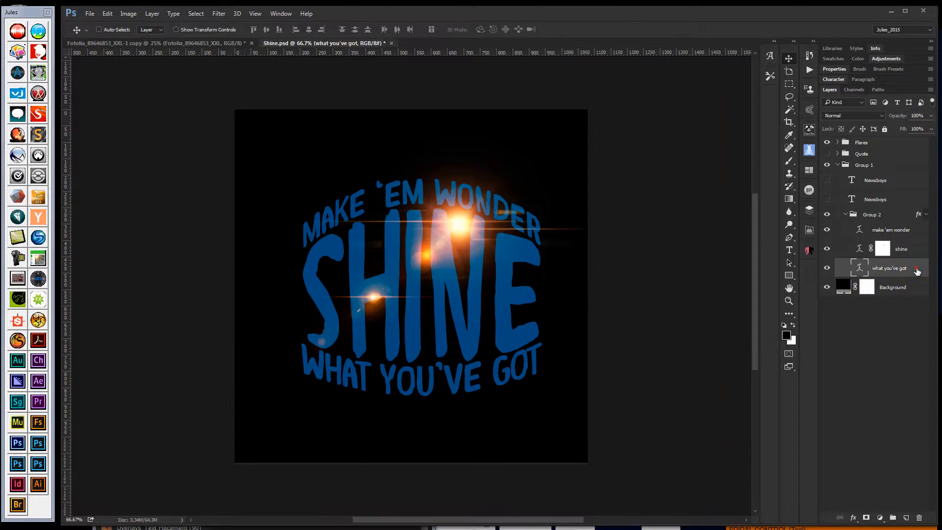
ctrl+click(918, 232)
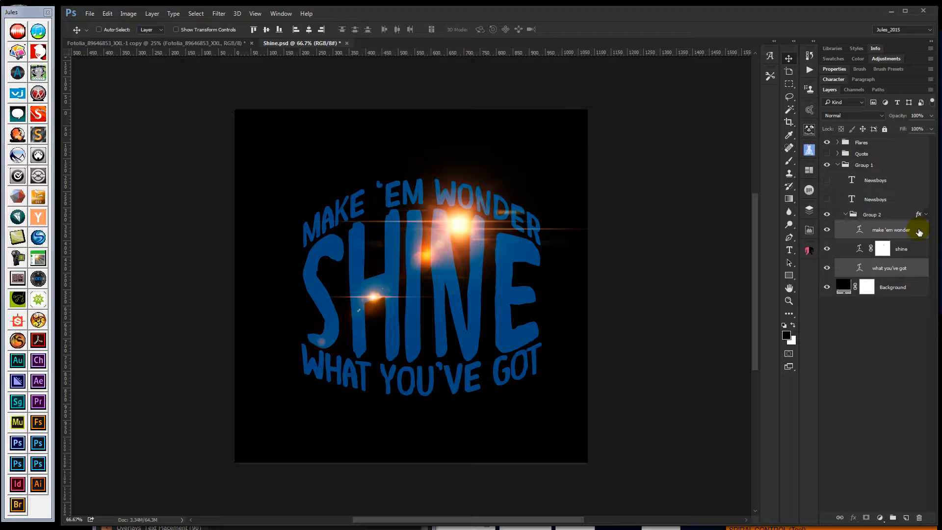
right_click(919, 232)
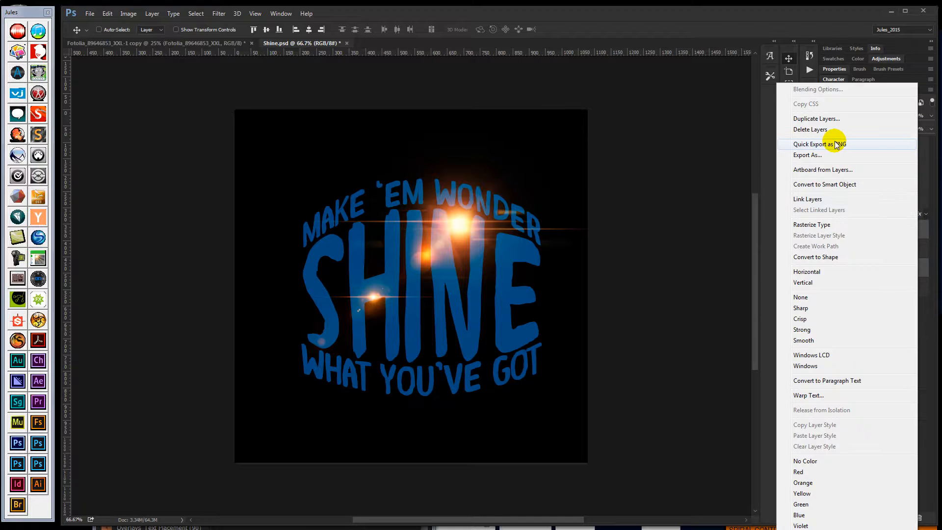
click(929, 337)
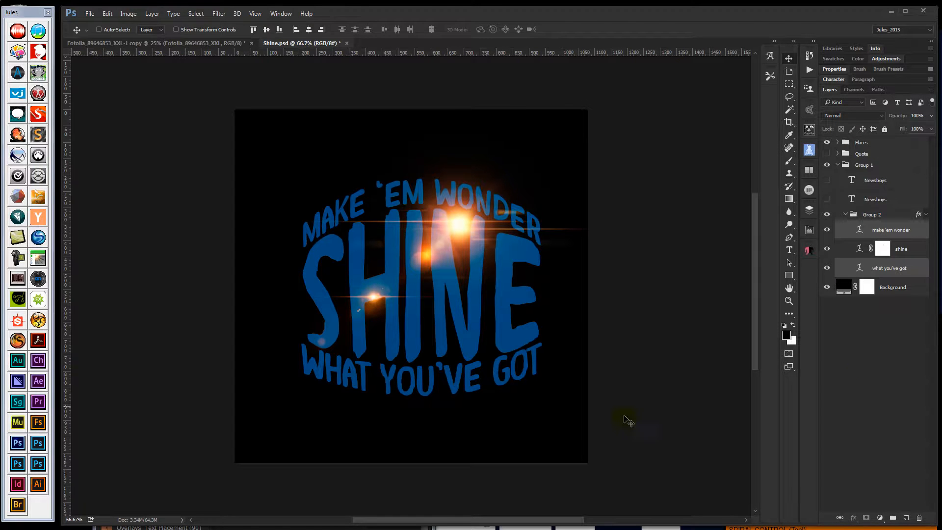
Inspect the exported make 'em wonder.png and what you've got.png in Bridge, and return to Shine.psd in Photoshop.
key(alt+Tab)
click(270, 135)
click(268, 269)
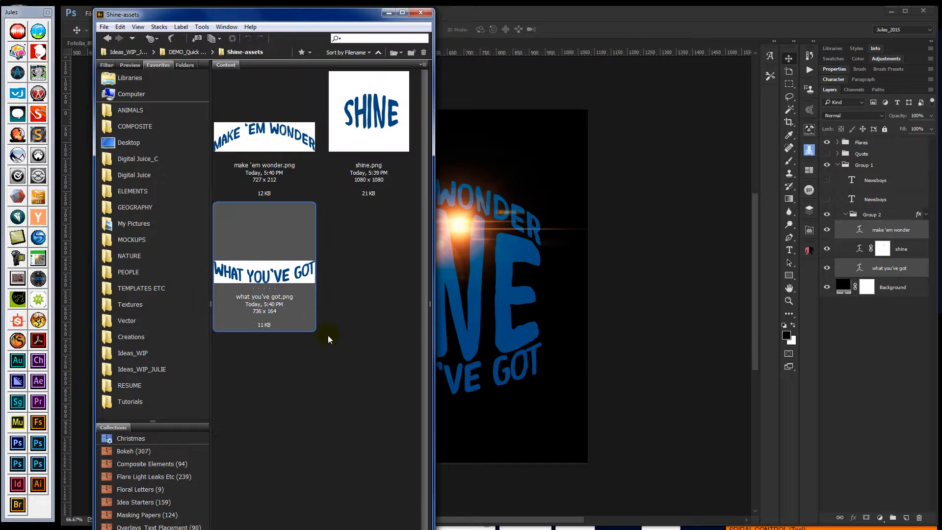
click(856, 370)
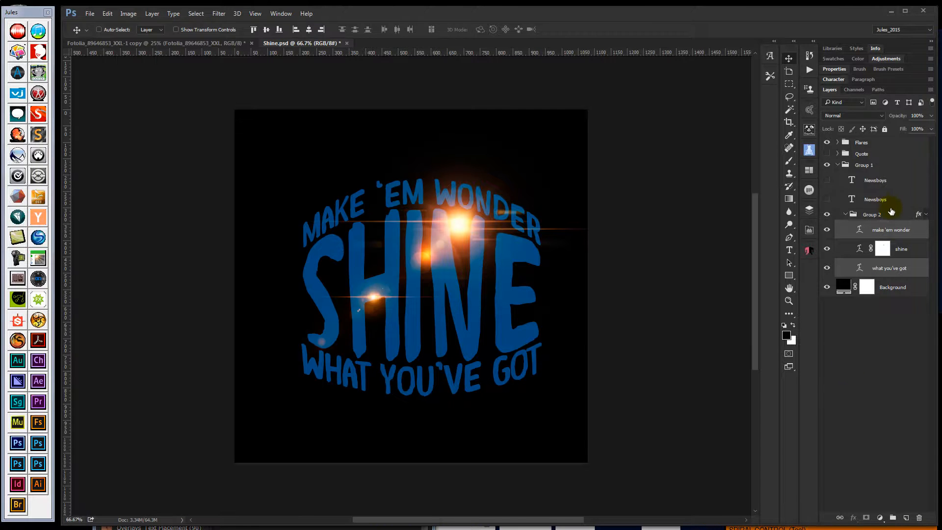
Quick-export the whole Group 2 layer group as a PNG.
click(891, 215)
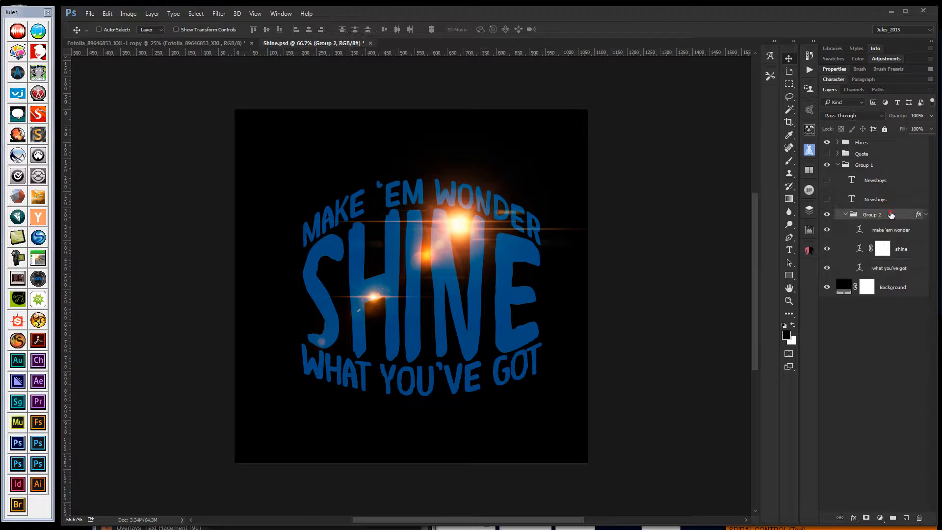
right_click(891, 215)
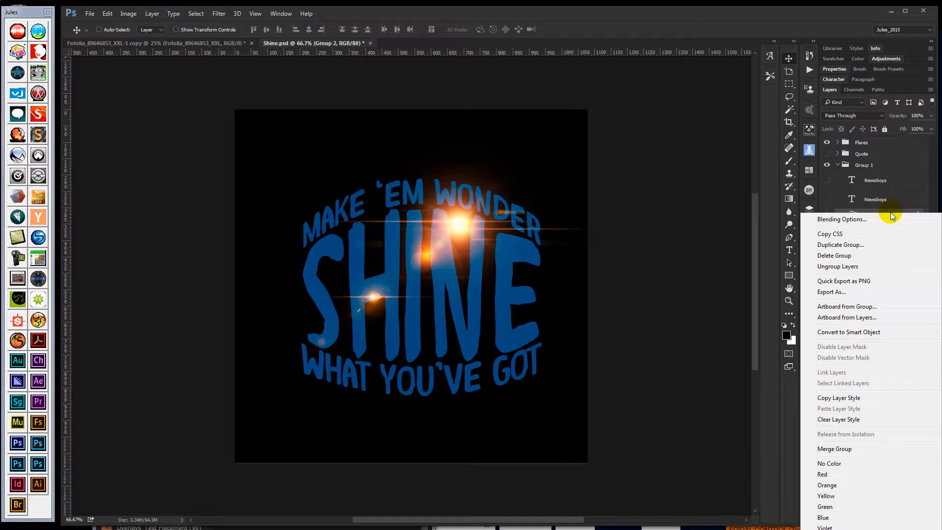
click(863, 280)
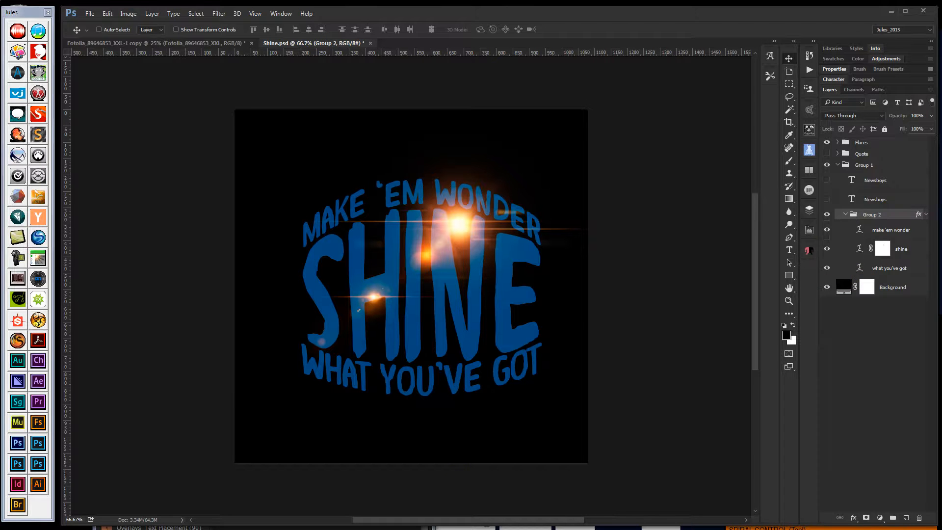
Place the exported Group 2.png from Bridge into the Photoshop document with the snowy plants photo and commit the placement.
click(261, 528)
click(251, 133)
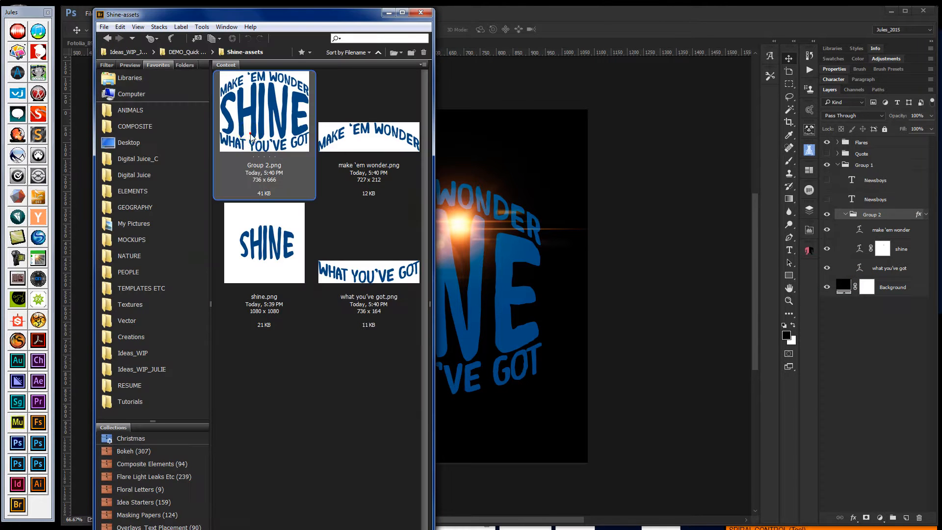
click(546, 88)
click(195, 43)
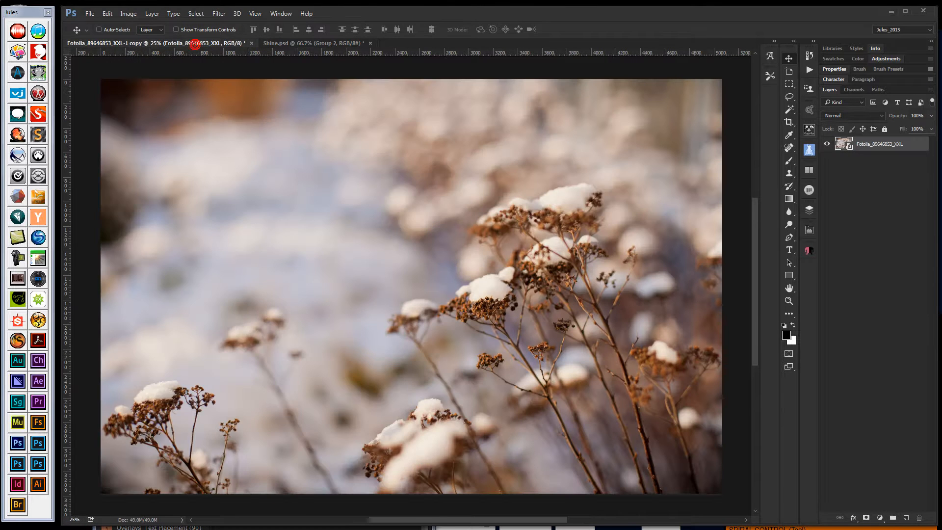
click(261, 527)
drag(261, 190, 548, 297)
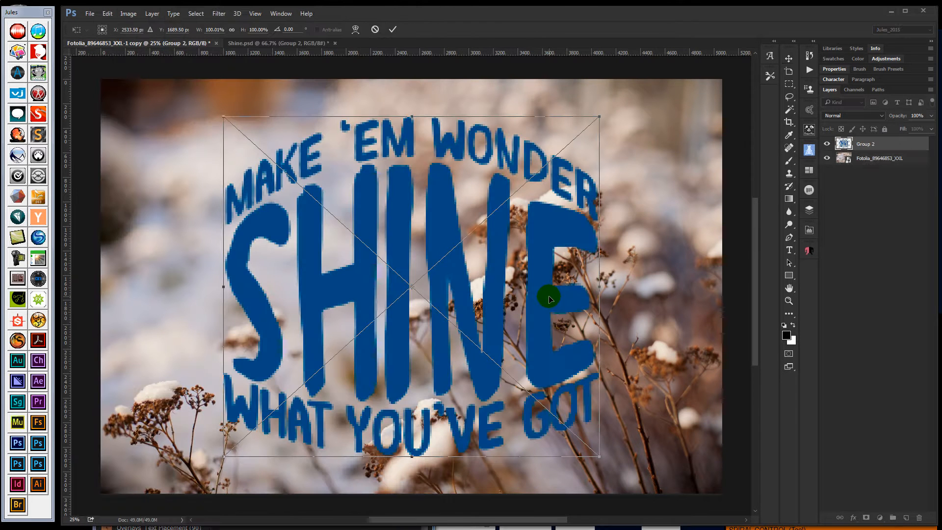
key(Return)
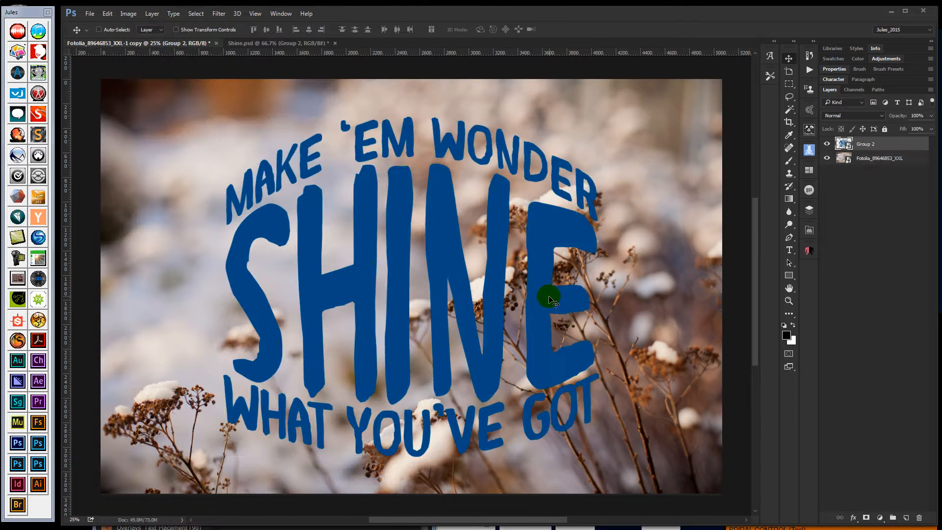
Return to Shine.psd and open Export As for the Group 2 layer group, with JPG as the format.
key(ctrl+Tab)
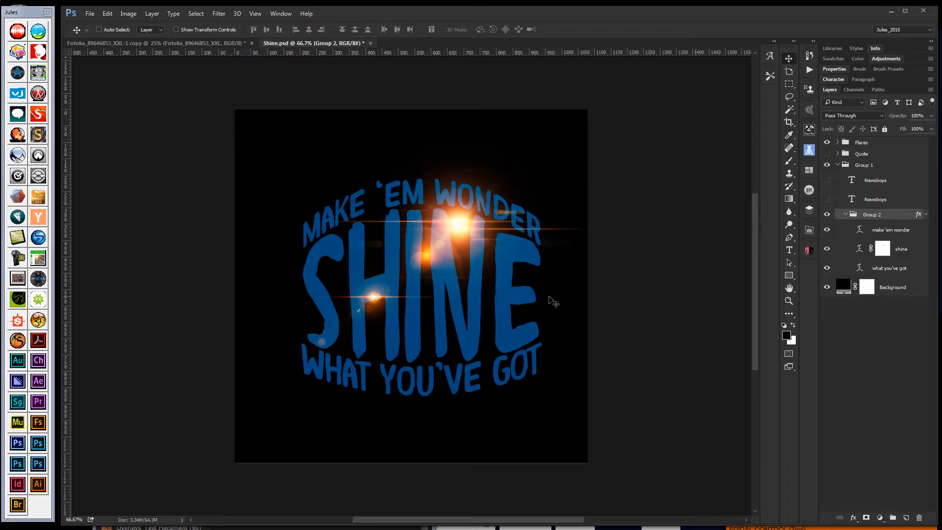
click(873, 216)
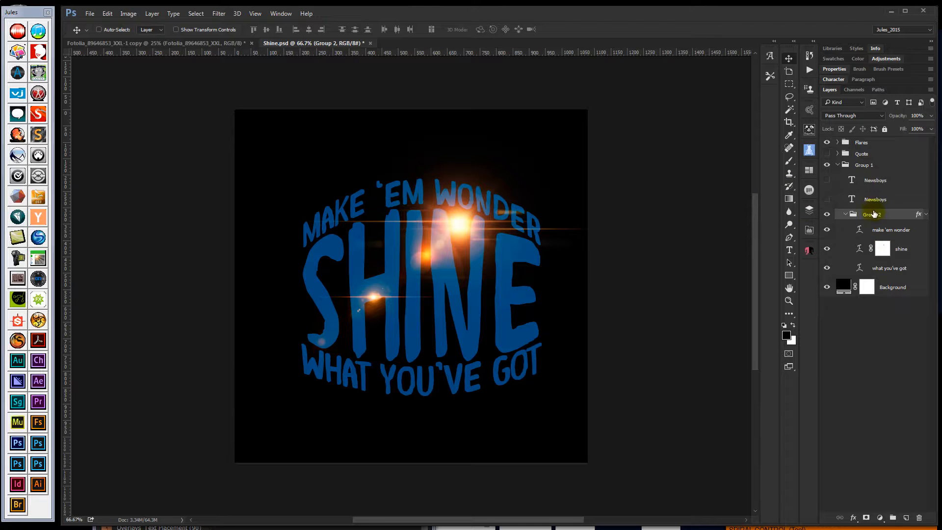
right_click(891, 215)
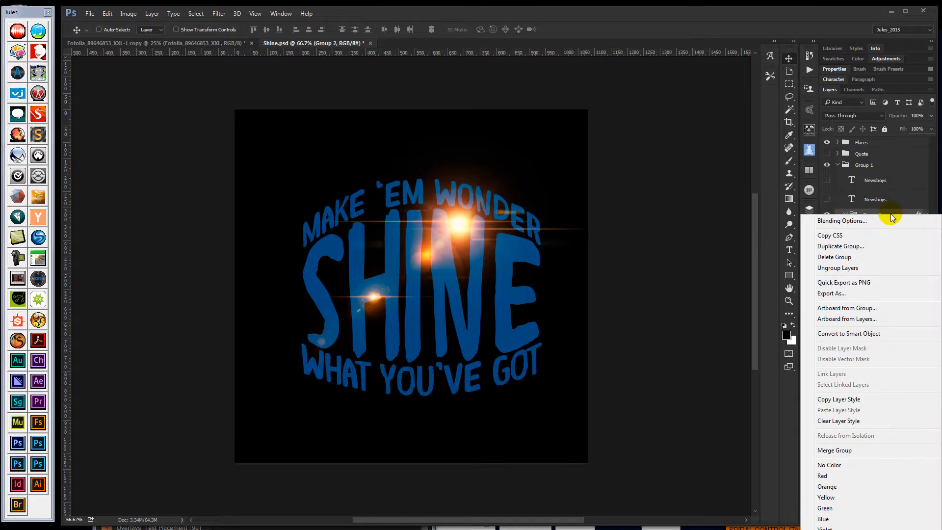
click(837, 294)
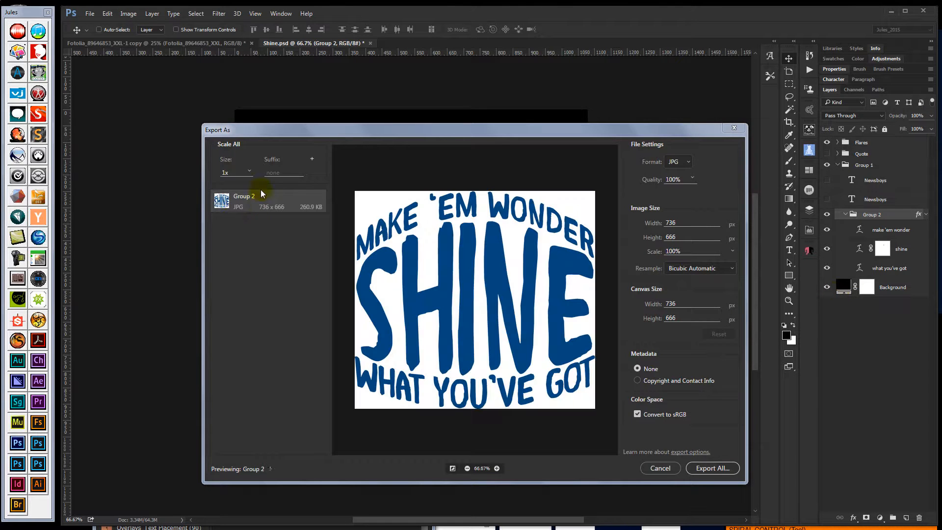
click(688, 163)
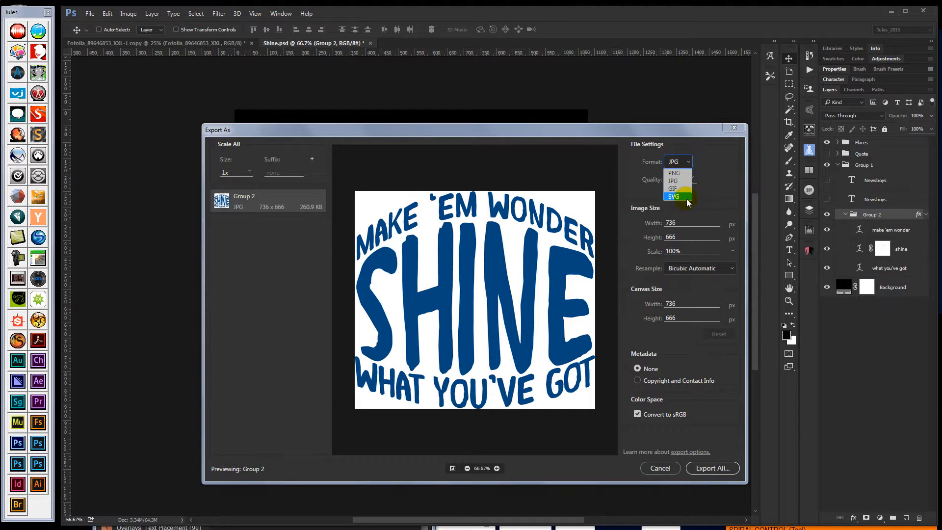
click(680, 181)
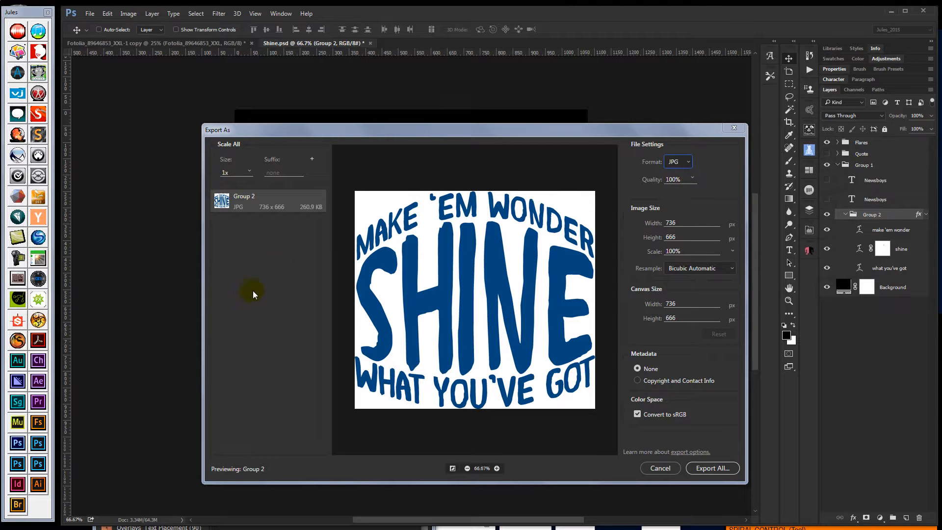
Add a second export size of 0.25x and export all sizes of Group 2 into the Shine-assets folder.
click(311, 161)
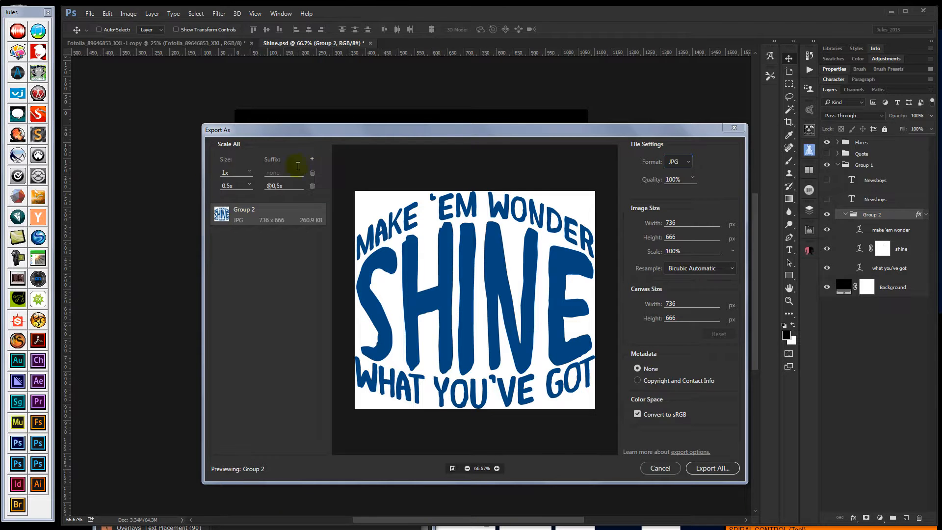
click(248, 190)
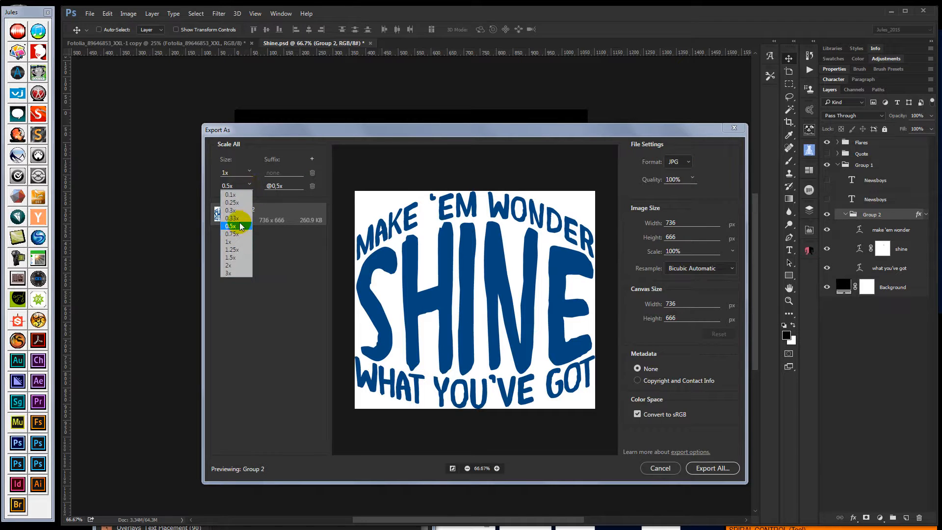
click(243, 202)
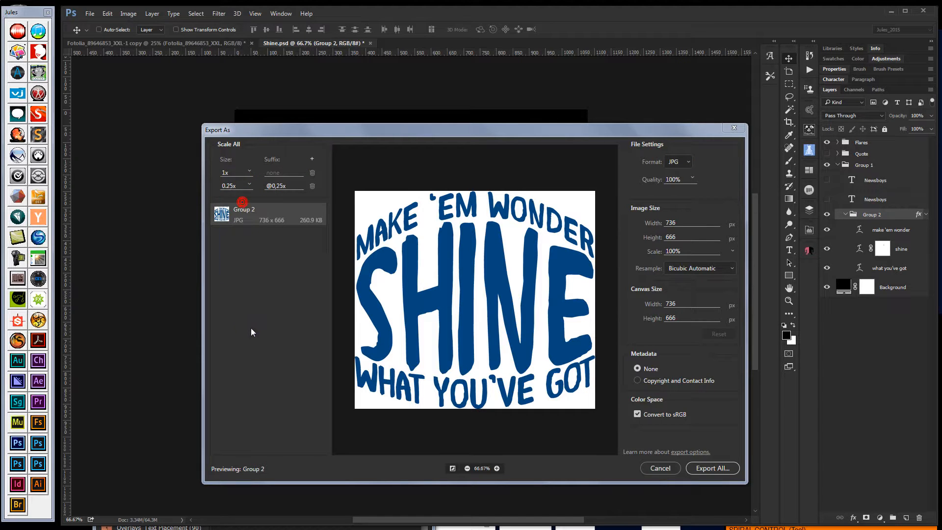
click(713, 471)
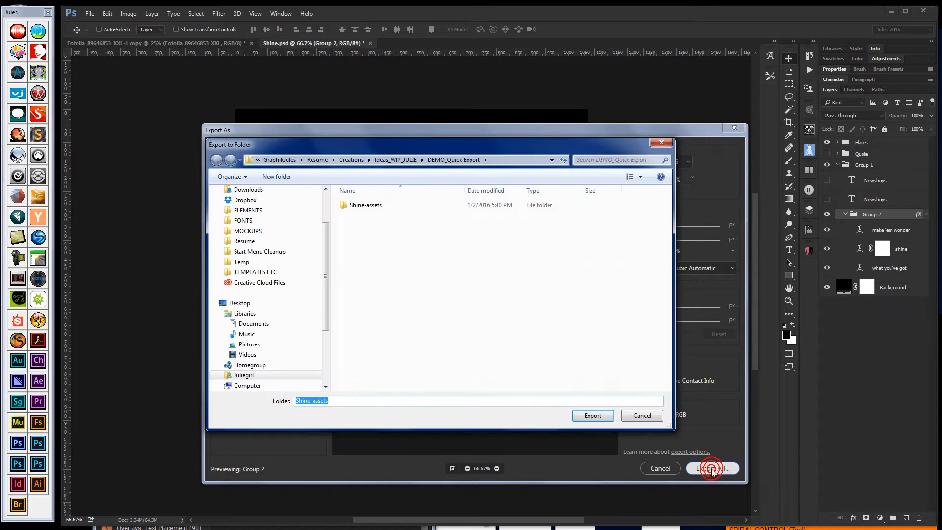
double_click(358, 204)
click(592, 415)
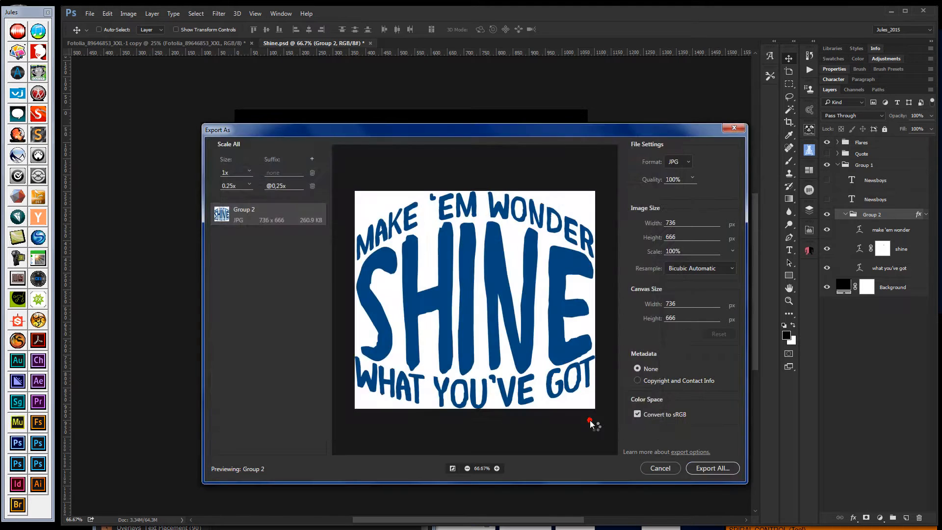
Inspect the exported Group 2.jpg and Group 2@0,25x.jpg in Bridge, and return to Shine.psd in Photoshop.
key(alt+Tab)
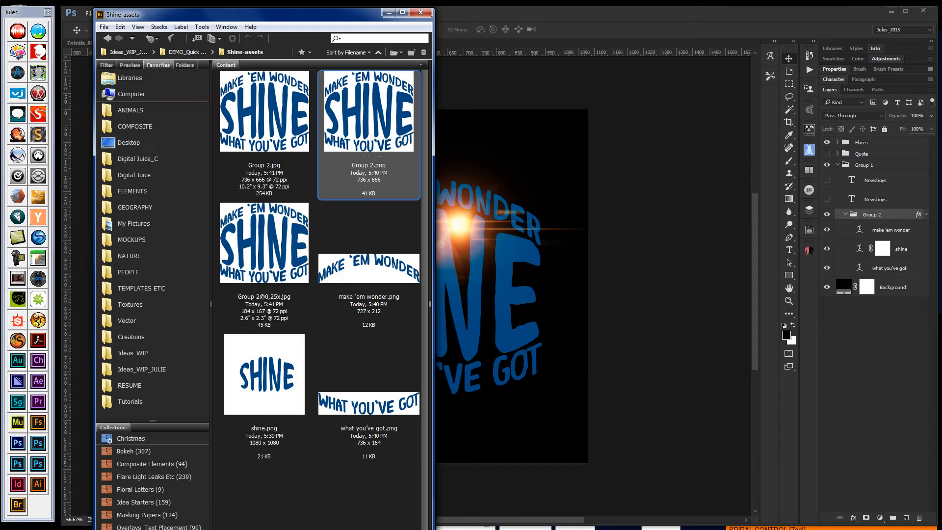
click(264, 123)
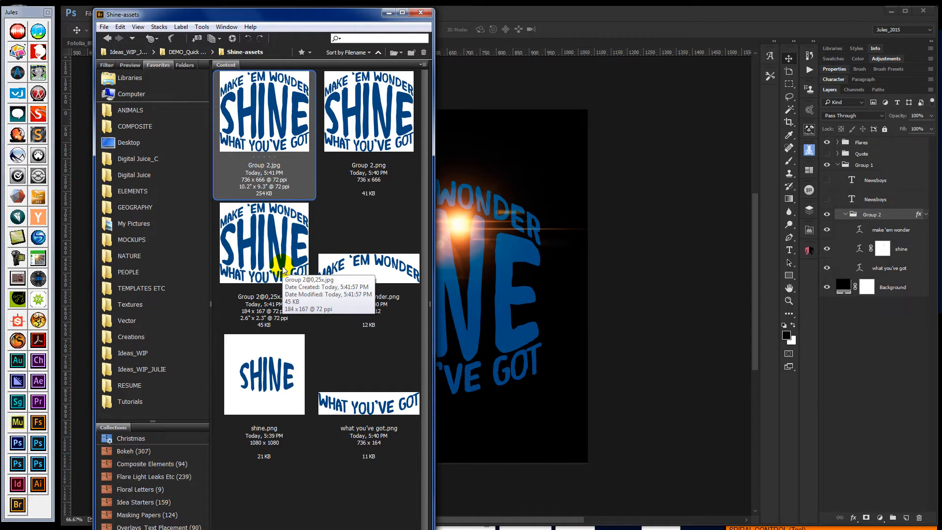
click(283, 269)
click(269, 126)
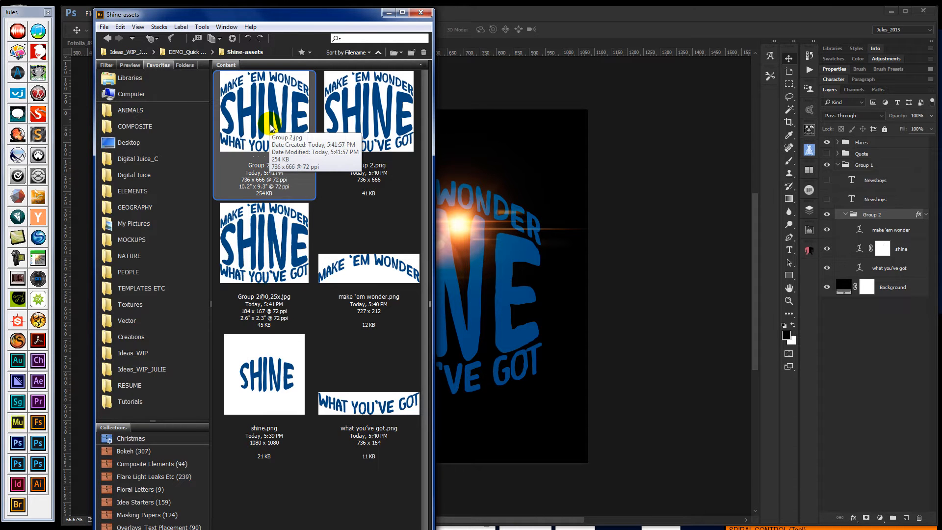
click(648, 286)
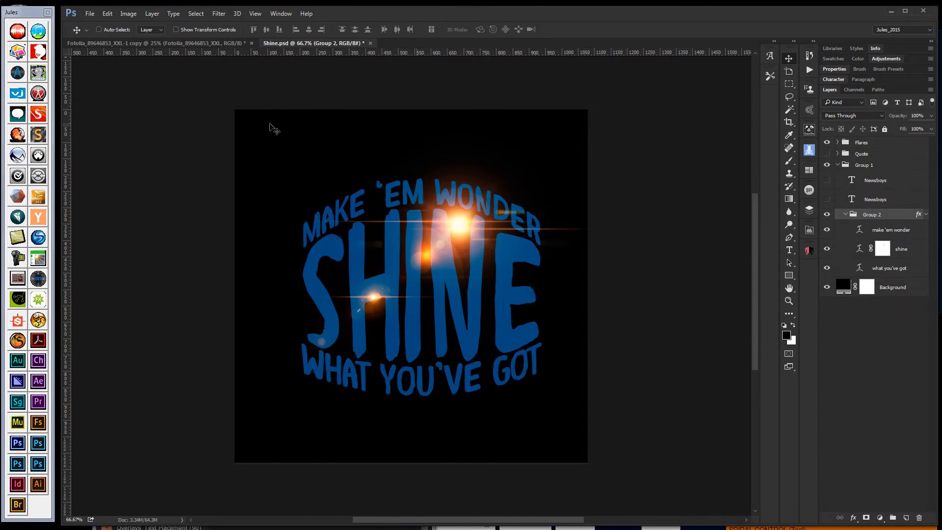